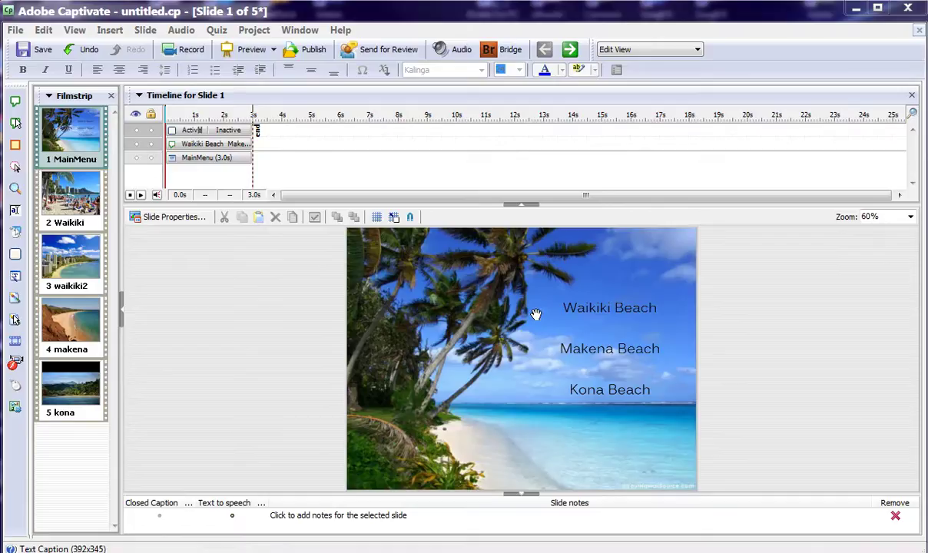
Set the Waikiki Beach button's On success action to Jump to slide 2 Waikiki.
click(579, 308)
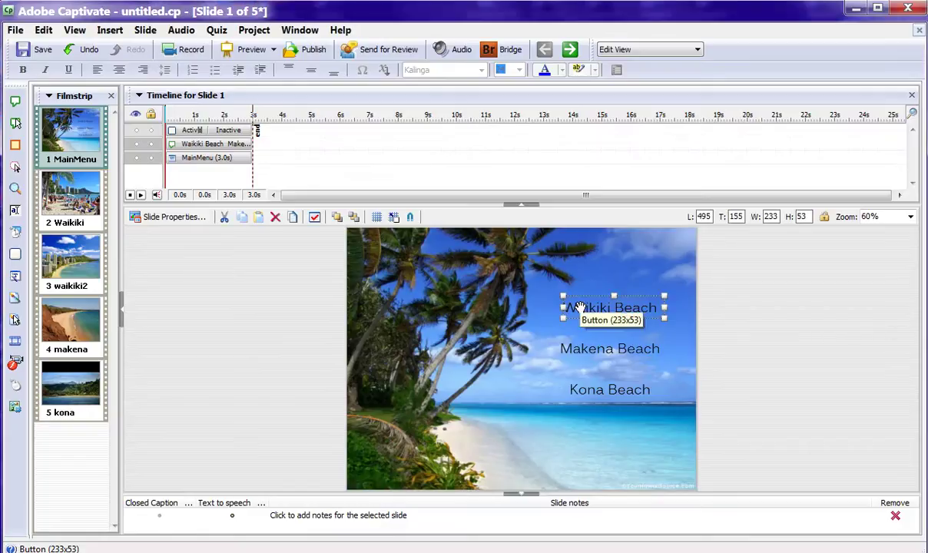
double_click(594, 311)
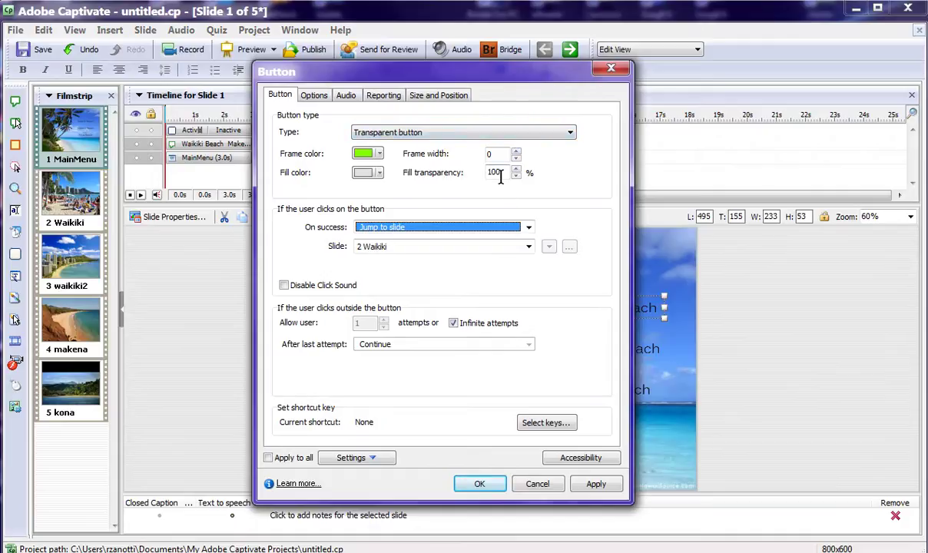
click(467, 229)
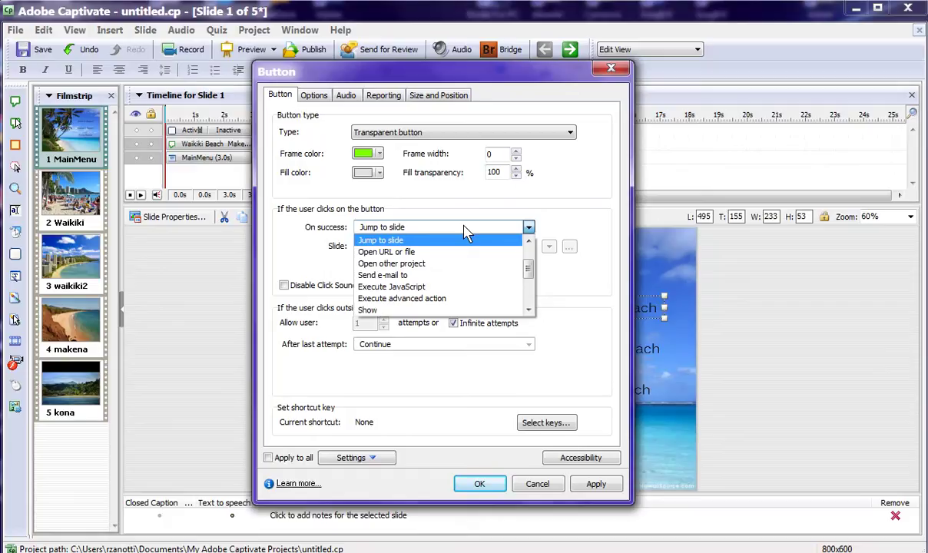
click(465, 230)
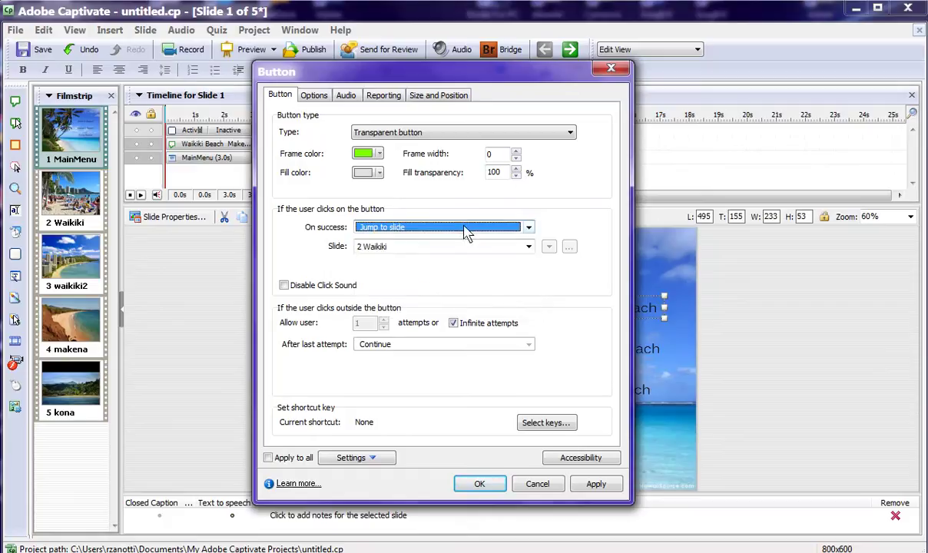
click(398, 253)
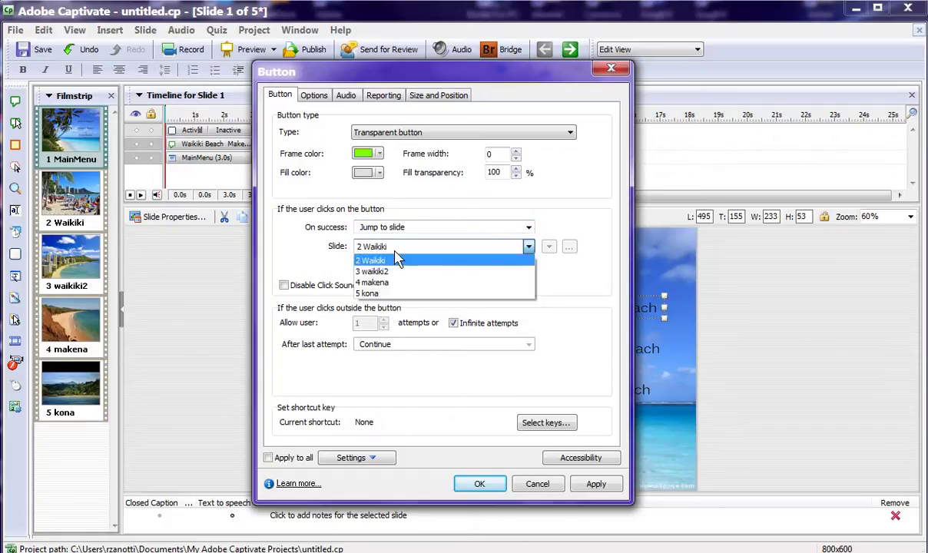
click(397, 258)
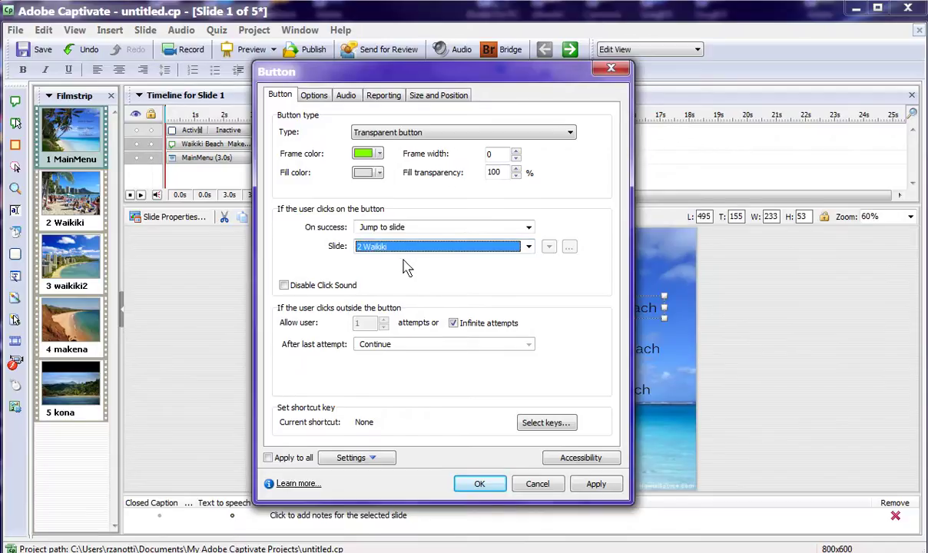
click(406, 257)
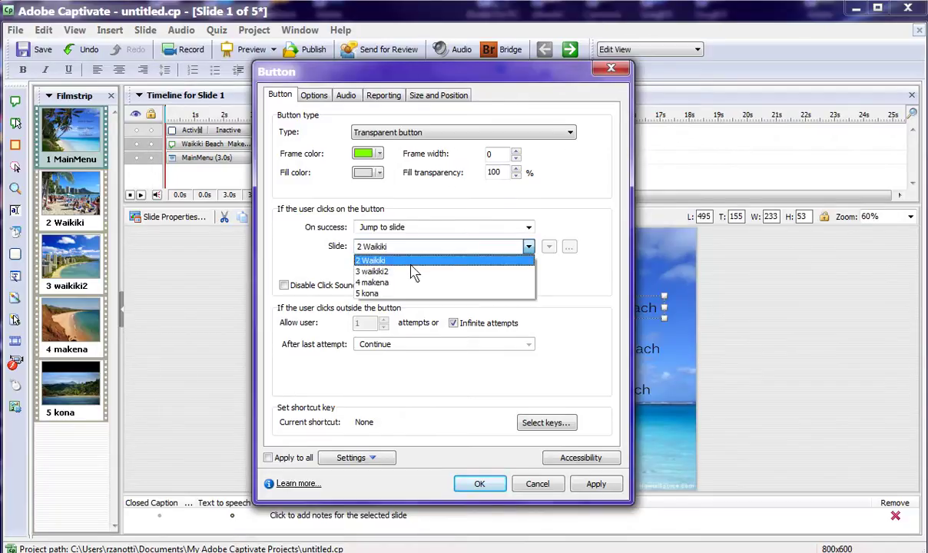
click(412, 262)
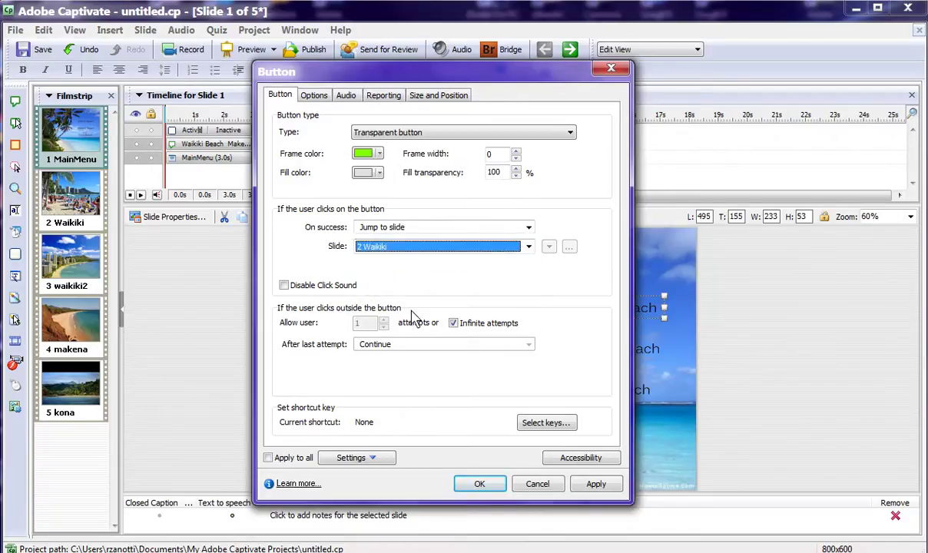
click(479, 484)
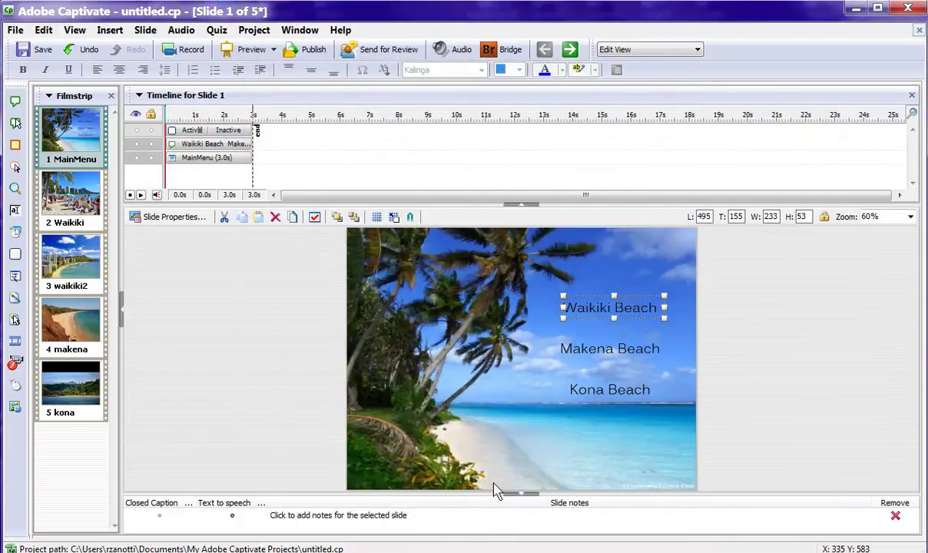
Duplicate the Waikiki Beach button and position the copy over Makena Beach.
key(ctrl+d)
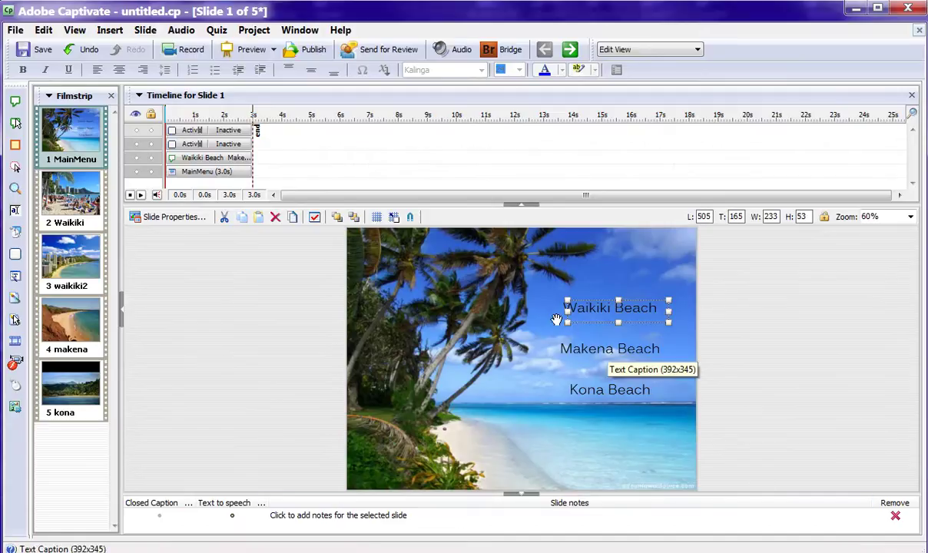
drag(592, 306, 594, 349)
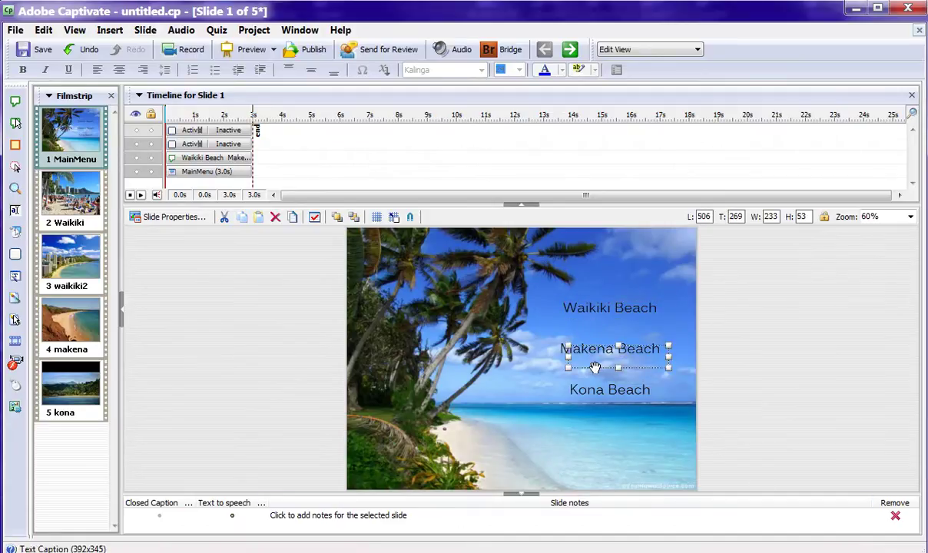
drag(601, 369, 592, 368)
click(589, 359)
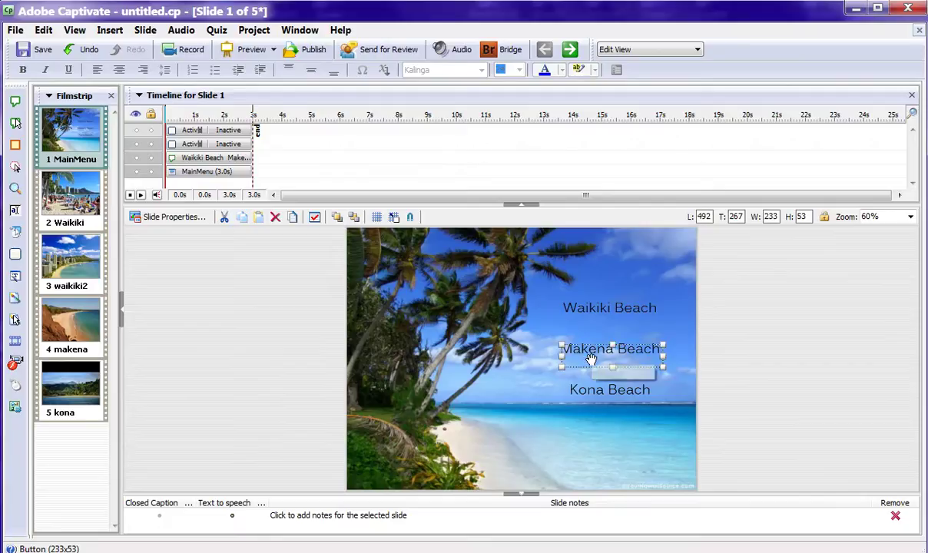
Make the Makena Beach button jump to slide 4 makena, then paste another button copy.
double_click(590, 357)
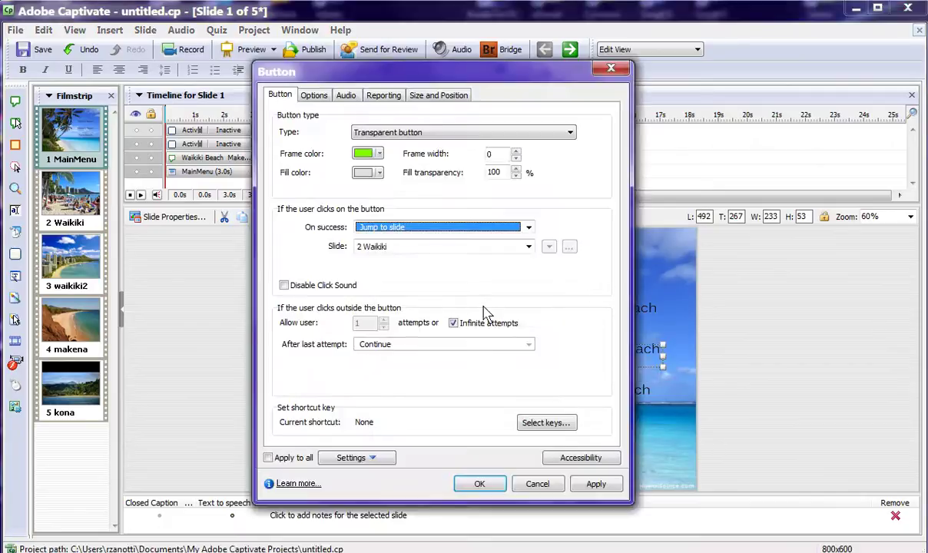
click(414, 247)
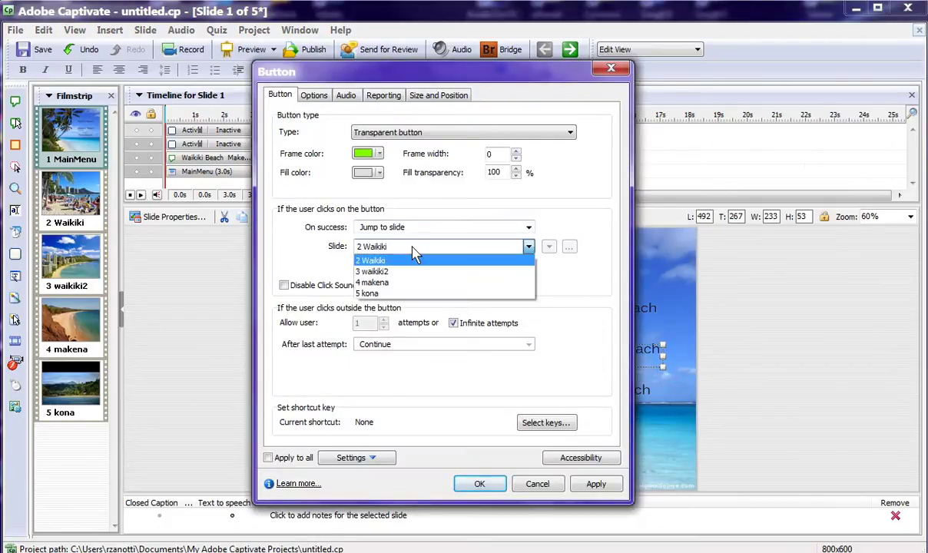
click(413, 283)
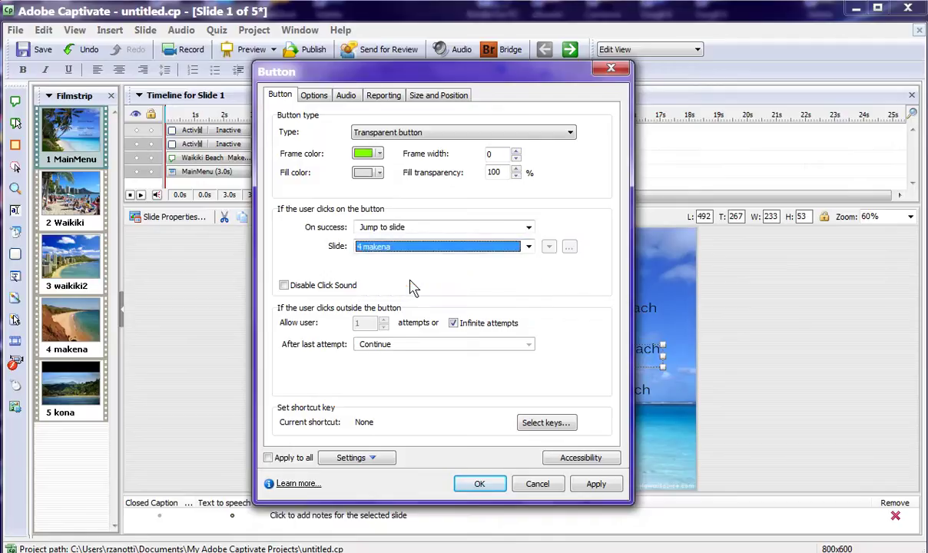
click(482, 483)
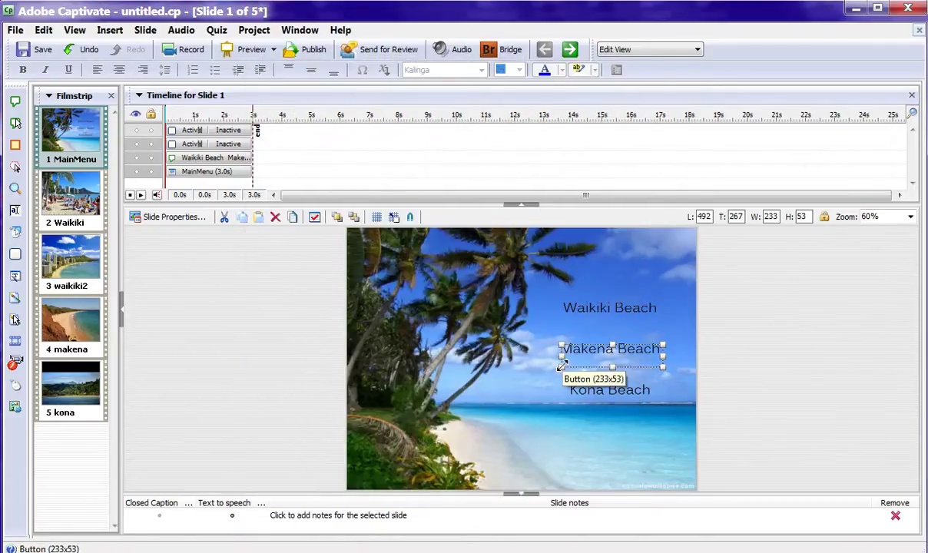
key(ctrl+v)
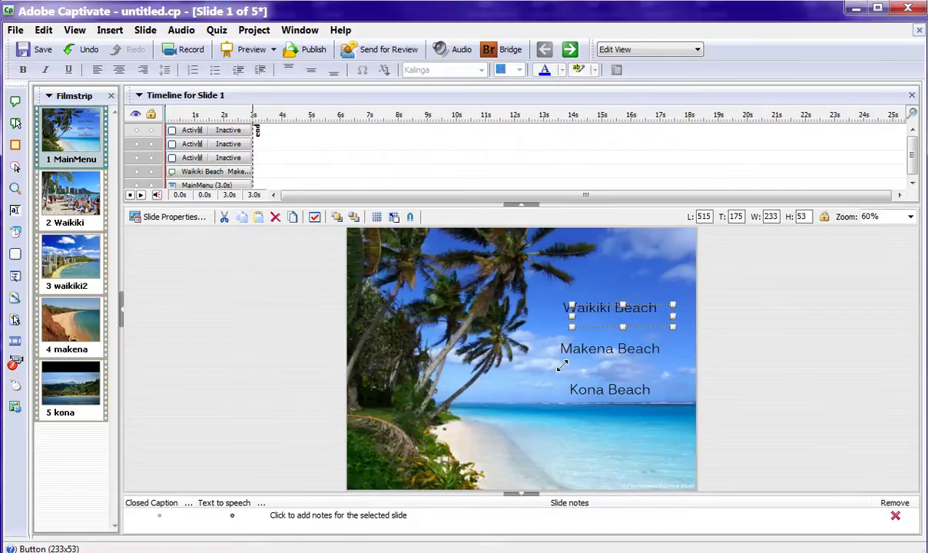
Place the pasted button over Kona Beach and make it jump to slide 5 kona.
drag(588, 318, 592, 347)
mouse_move(594, 407)
mouse_down()
mouse_move(590, 396)
mouse_move(603, 391)
mouse_up()
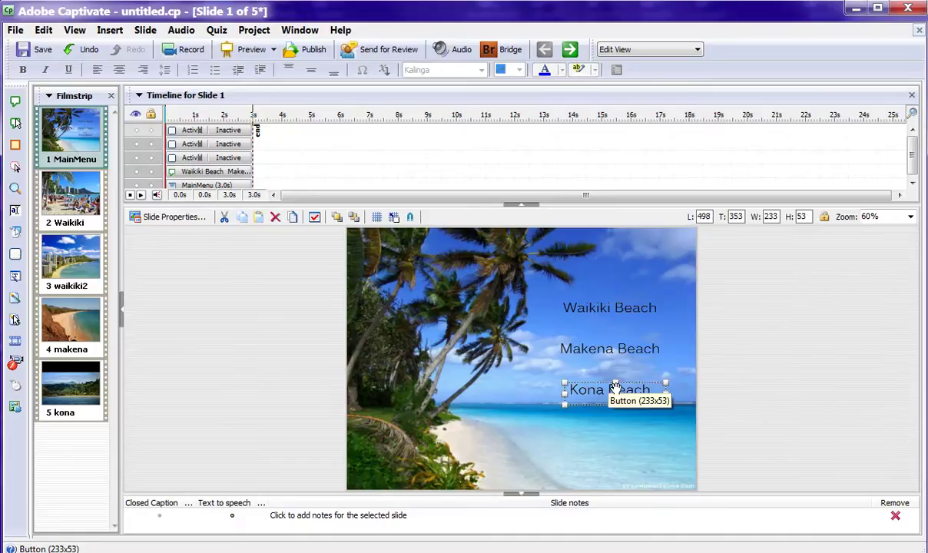
double_click(606, 405)
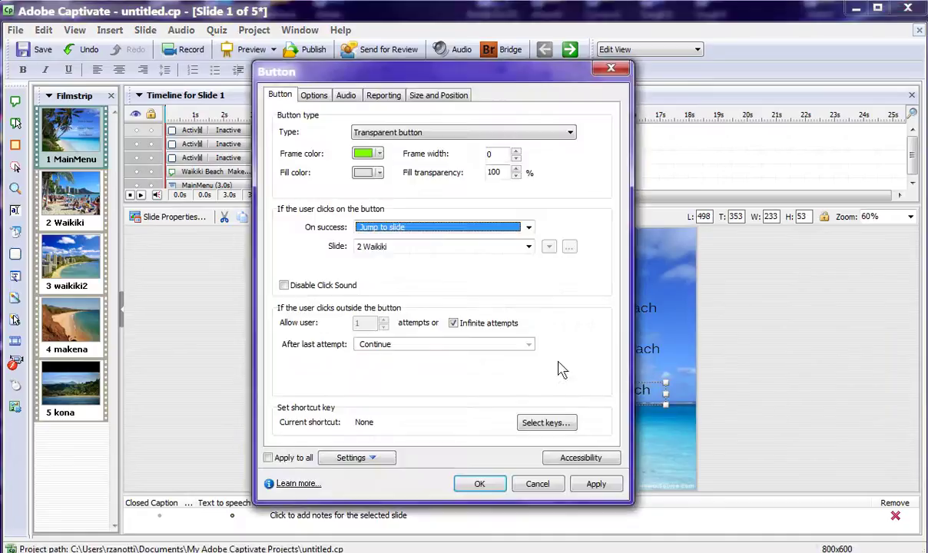
click(423, 252)
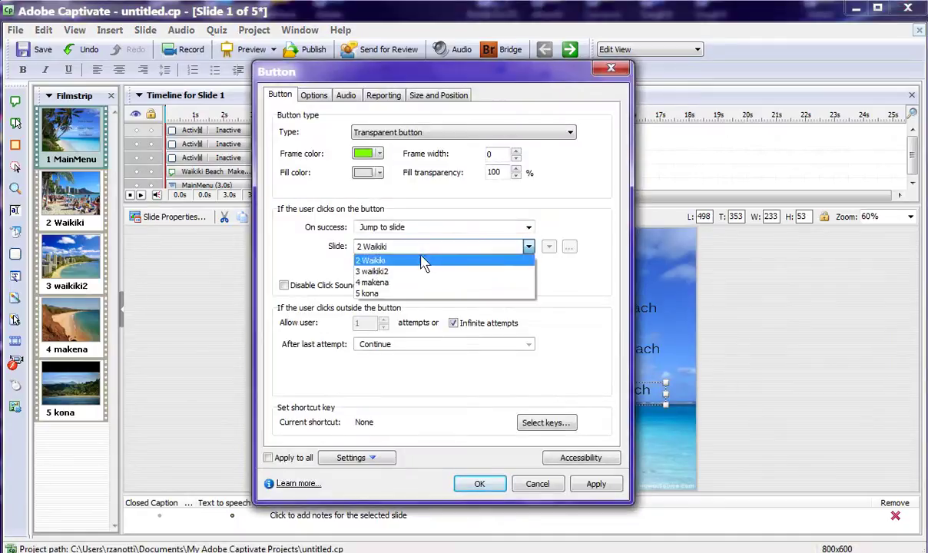
click(424, 293)
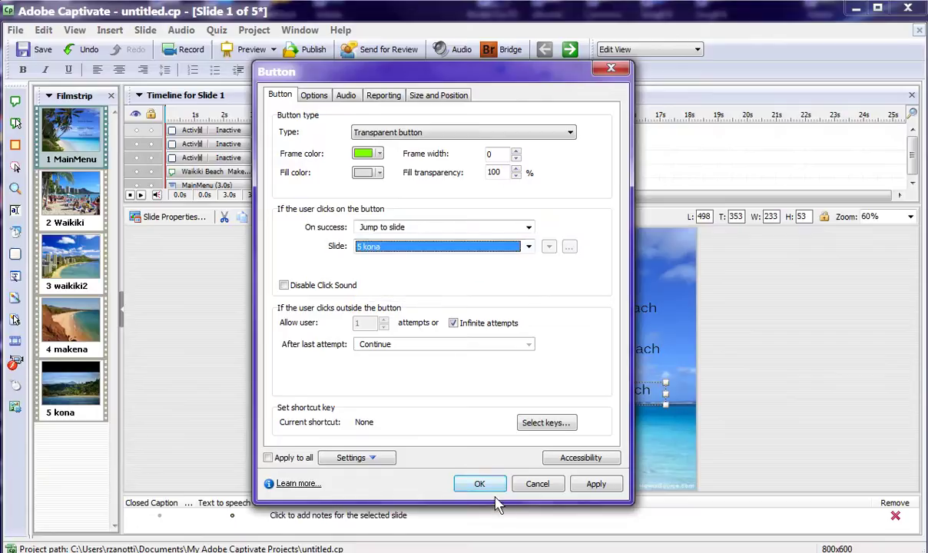
click(476, 482)
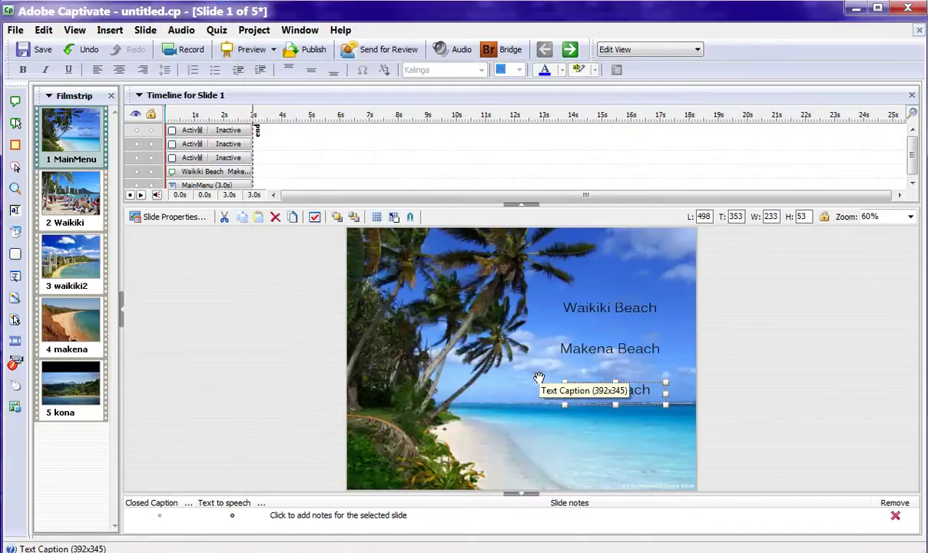
key(F4)
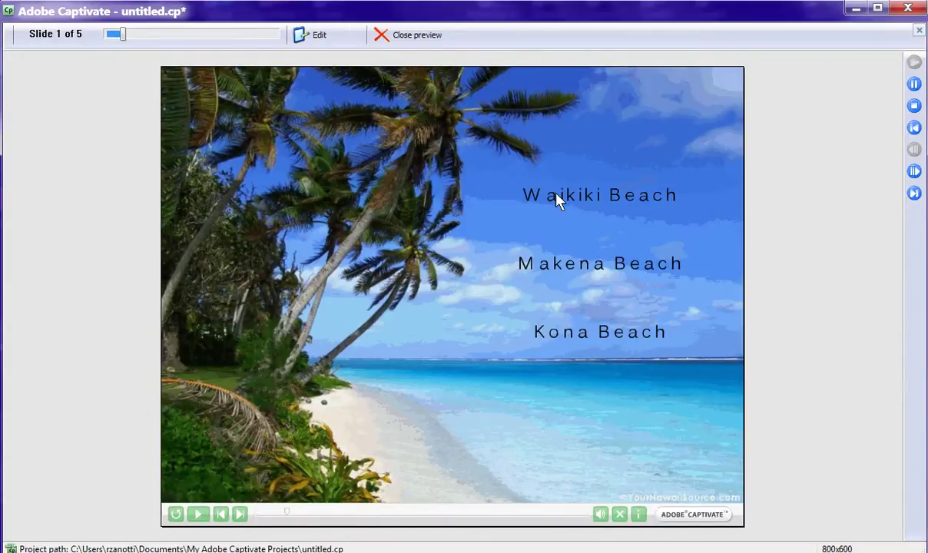
click(559, 199)
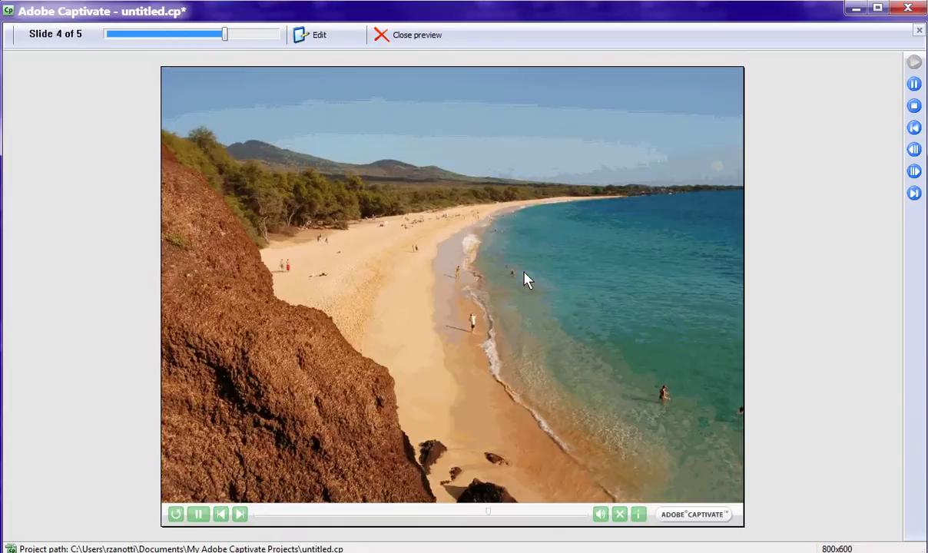
key(Escape)
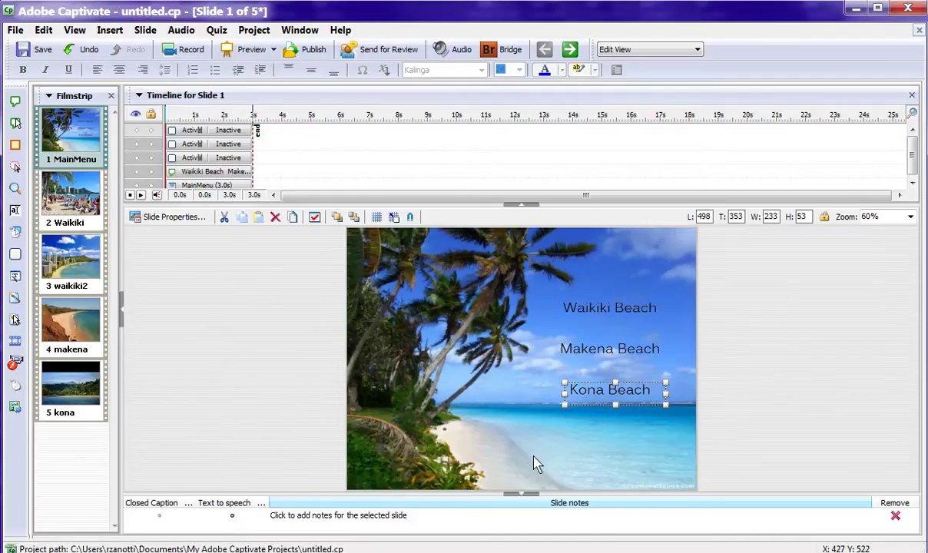
Page down to slide 3 waikiki2 and open Insert > Standard Objects.
key(Page_Down)
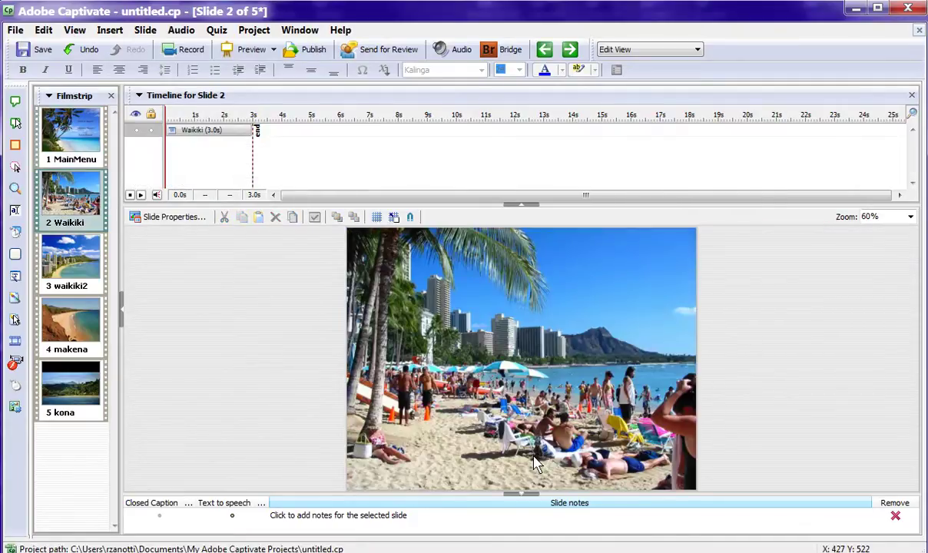
key(Page_Down)
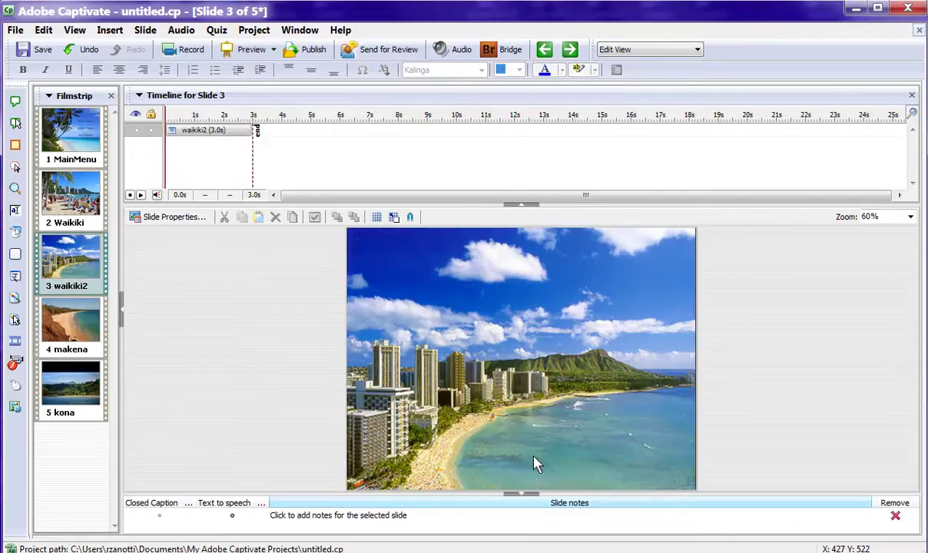
click(107, 35)
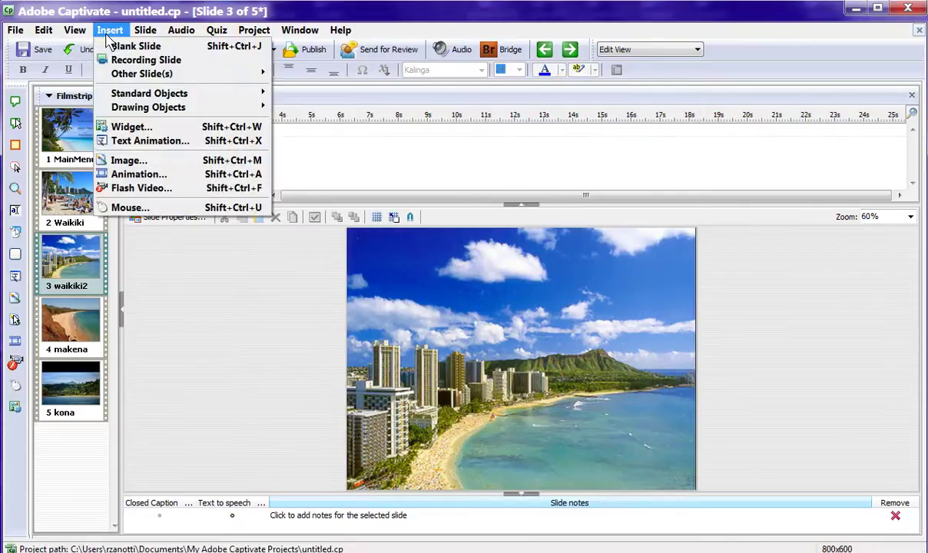
mouse_move(140, 96)
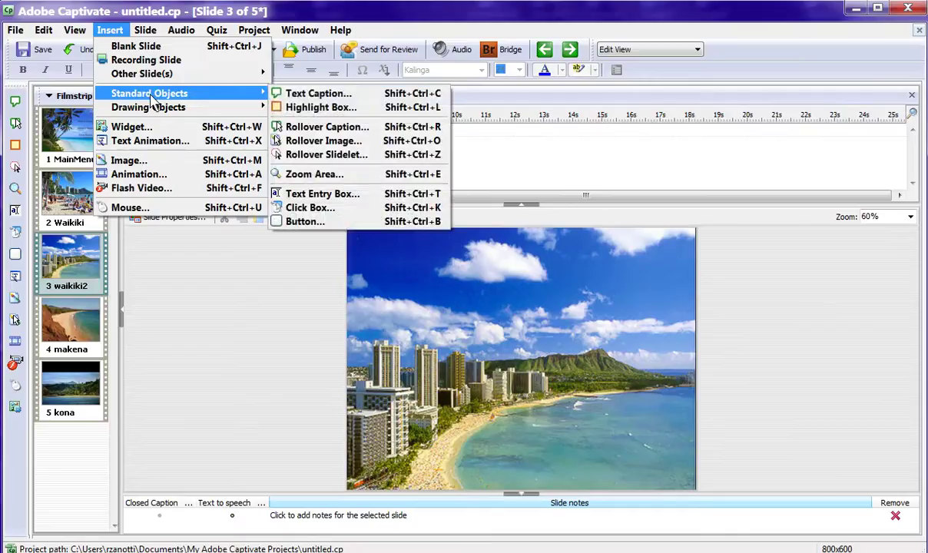
Start a new text button and replace its label with RETURN.
click(348, 221)
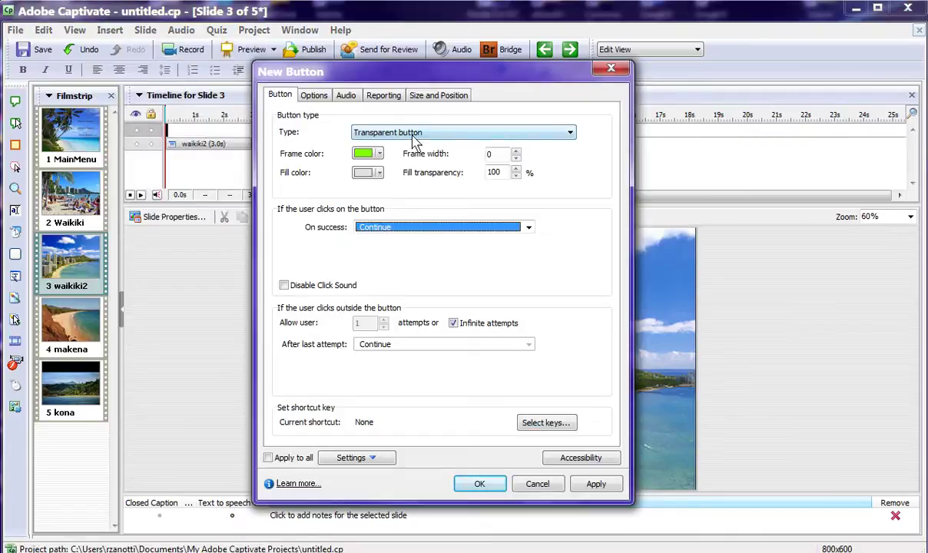
click(413, 136)
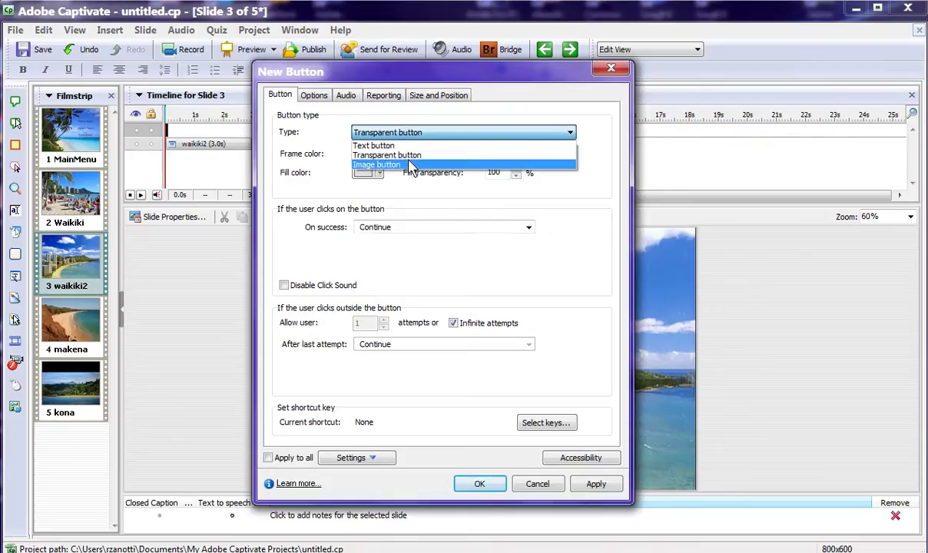
click(410, 146)
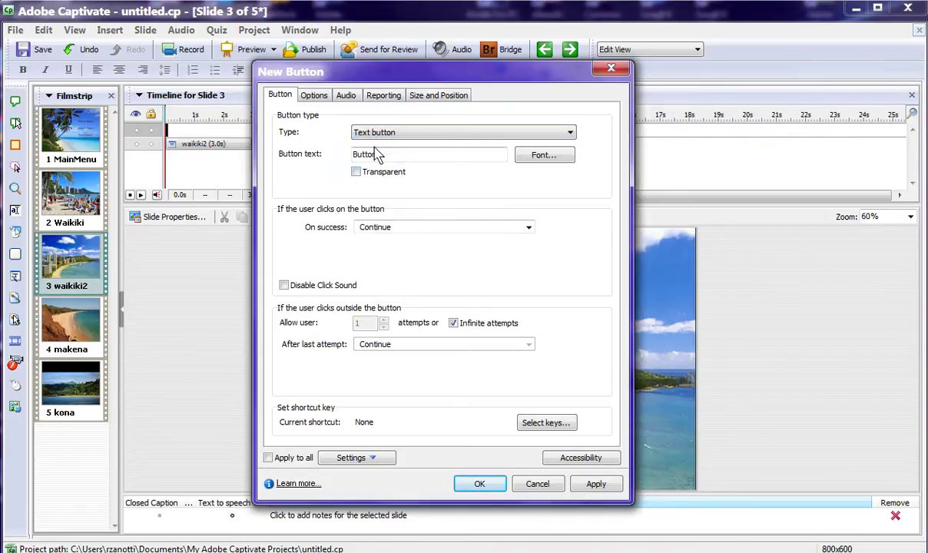
drag(387, 156, 88, 154)
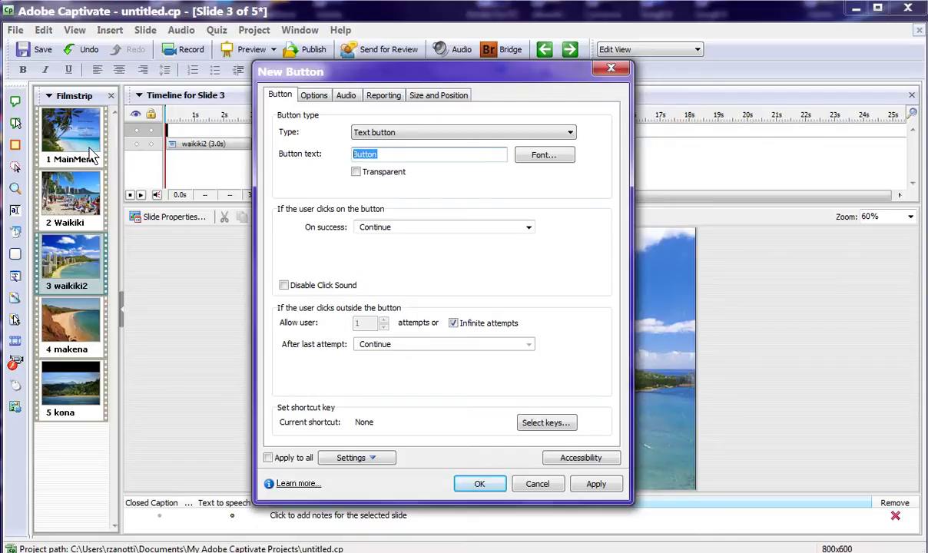
key(Caps_Lock)
text(R)
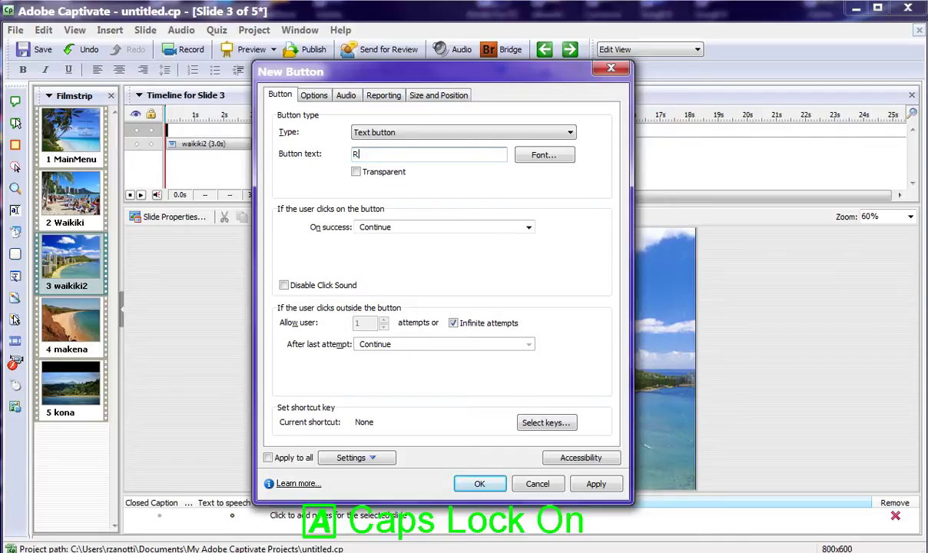
text(ETURN)
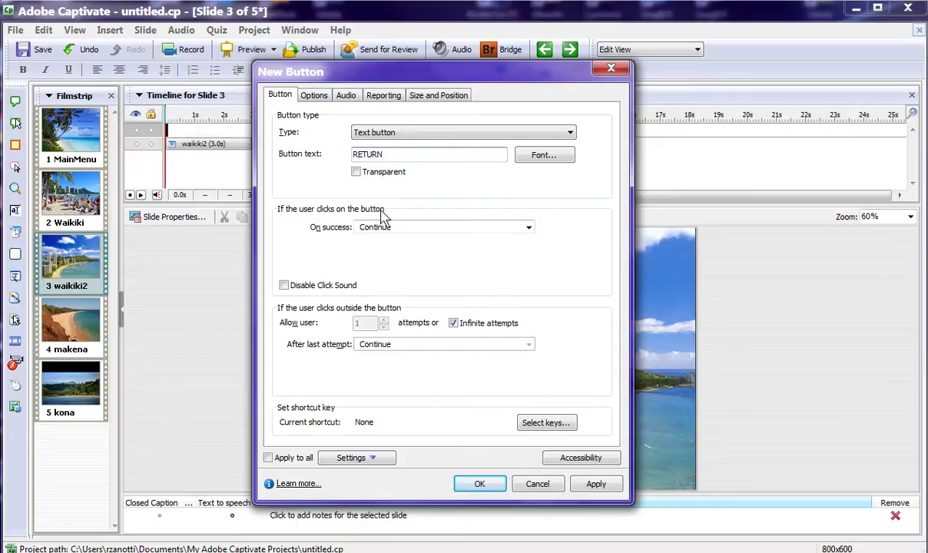
Set the RETURN button to jump to slide 1 MainMenu on success and add it.
click(403, 228)
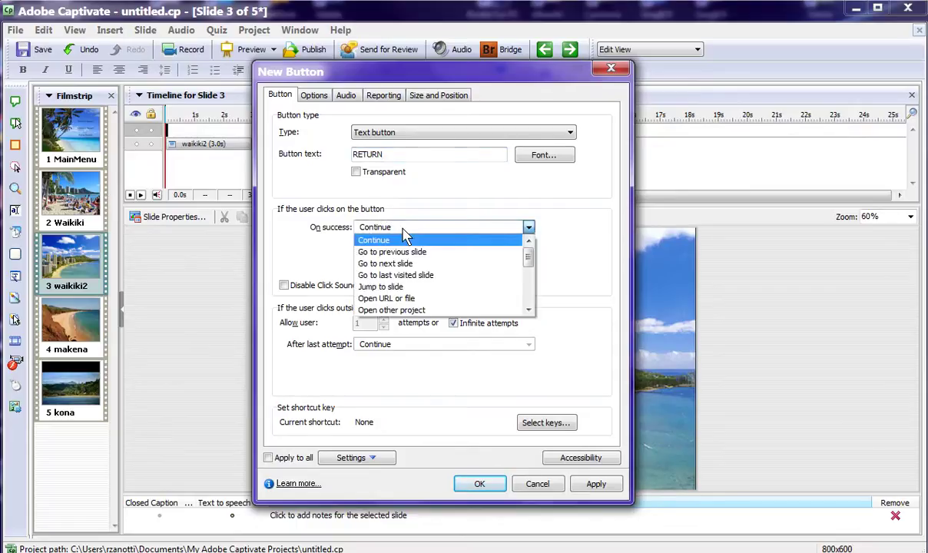
click(412, 287)
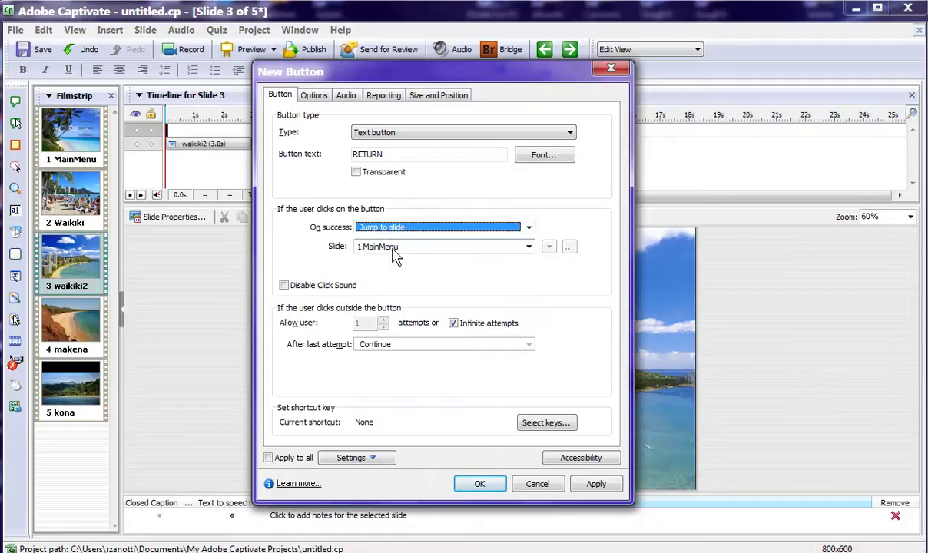
click(407, 250)
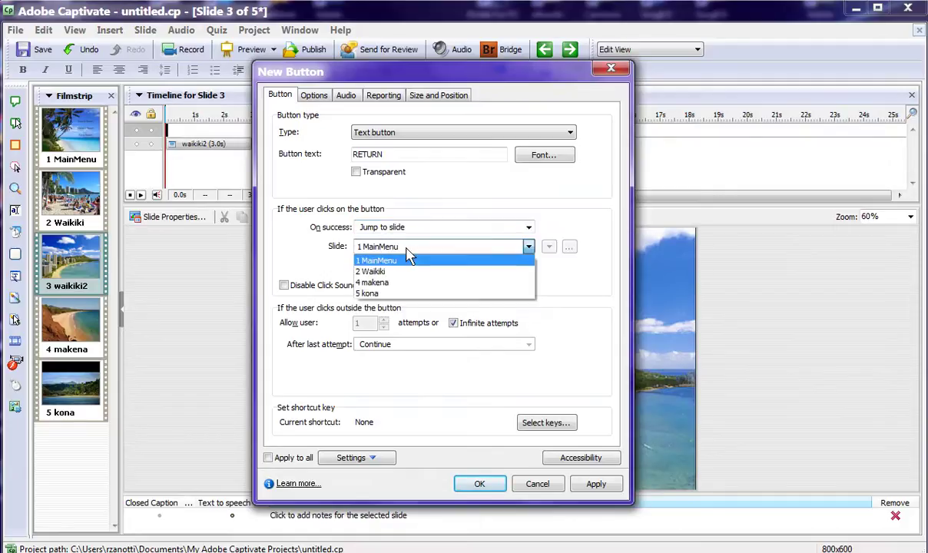
click(405, 261)
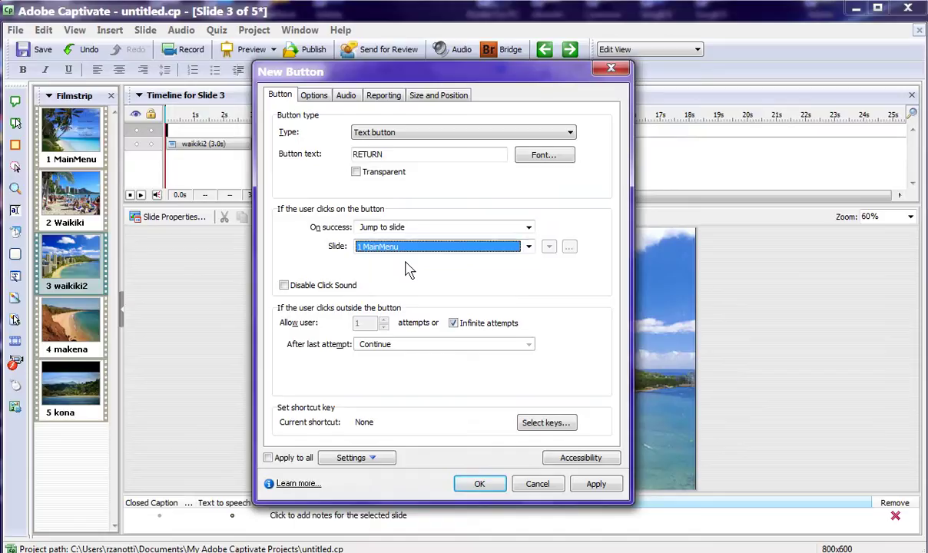
click(479, 483)
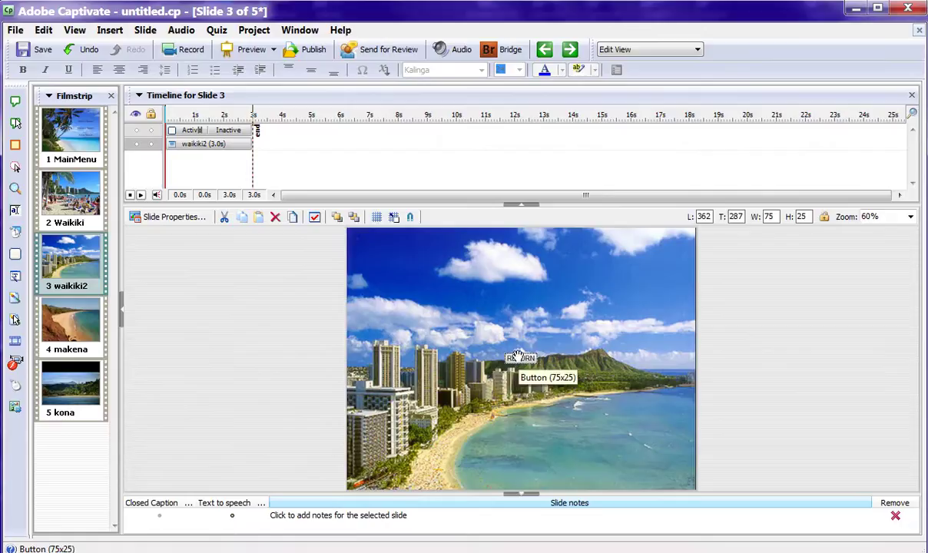
Move the RETURN button over the water at lower right and resize it to 131x38.
drag(522, 363, 522, 357)
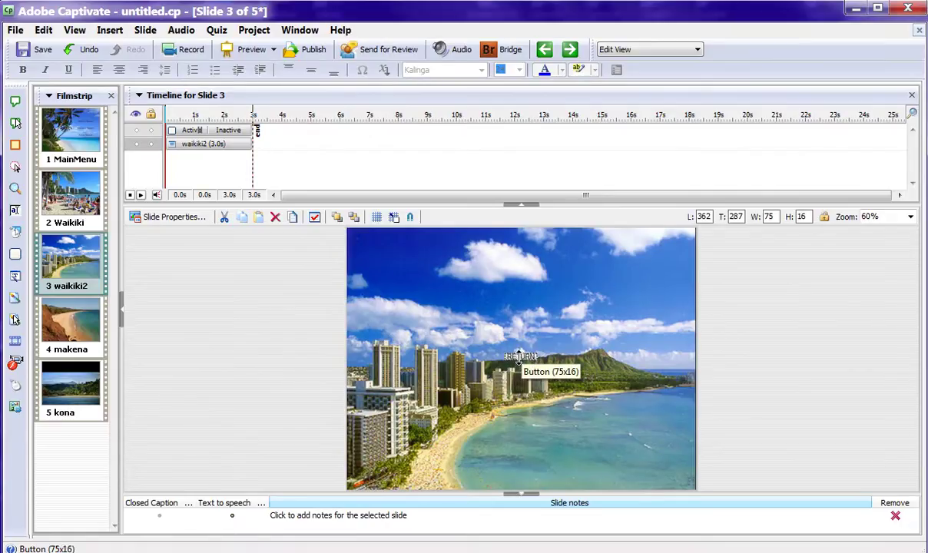
scroll(519, 357, up, 2)
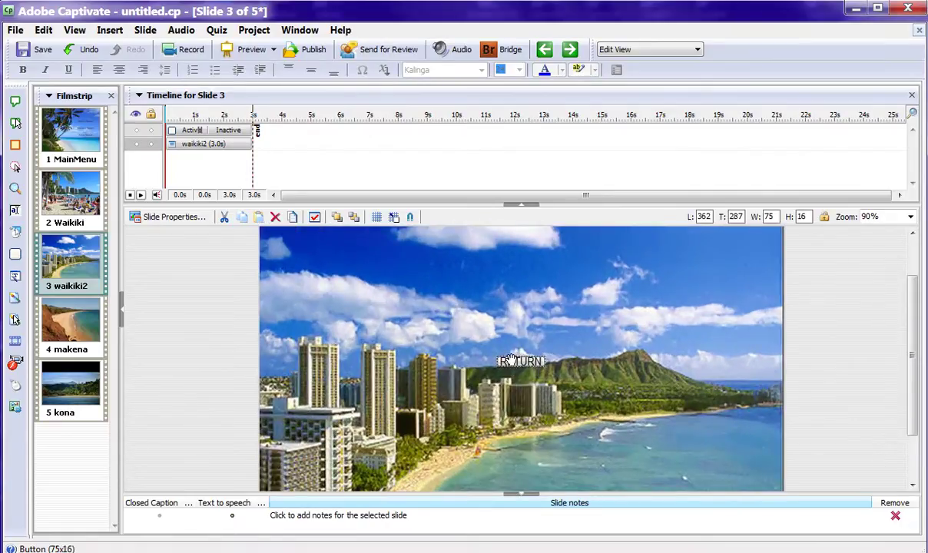
drag(510, 361, 713, 467)
scroll(710, 467, up, 1)
scroll(707, 468, down, 2)
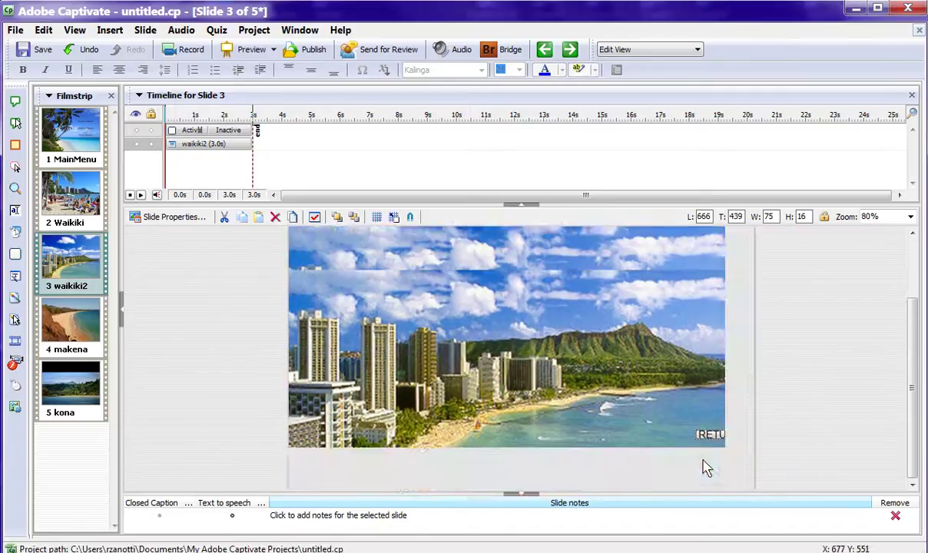
scroll(706, 467, down, 1)
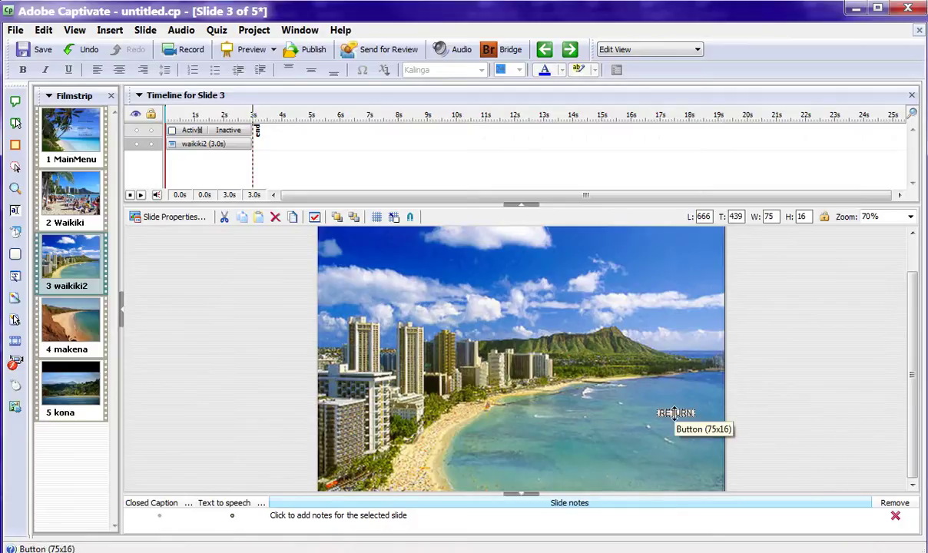
drag(674, 408, 637, 409)
drag(697, 408, 662, 449)
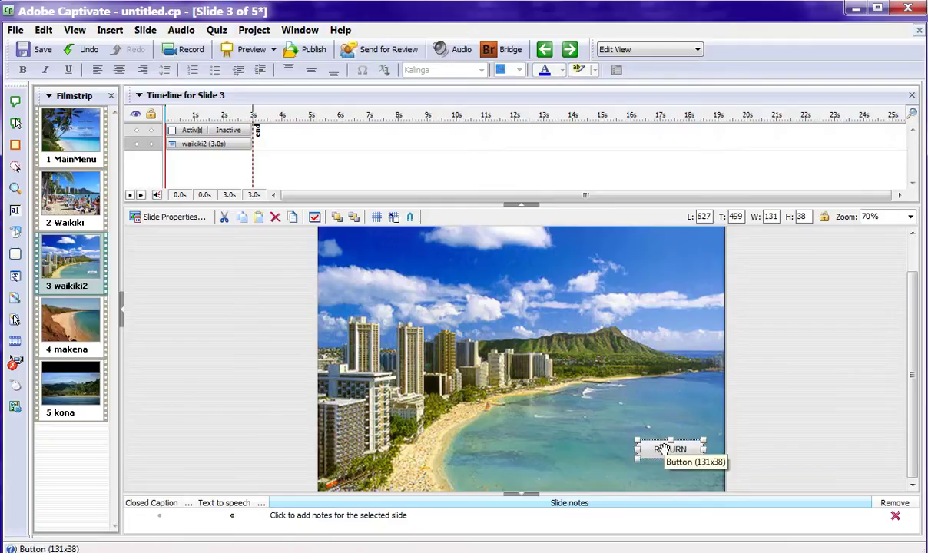
Paste the RETURN button onto the makena and kona slides, then preview the project with F4.
key(Page_Down)
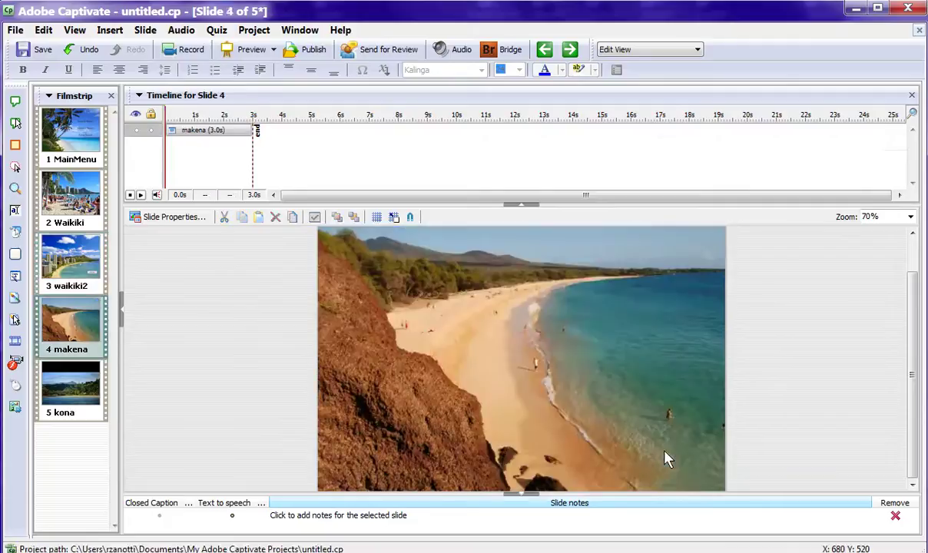
key(ctrl+v)
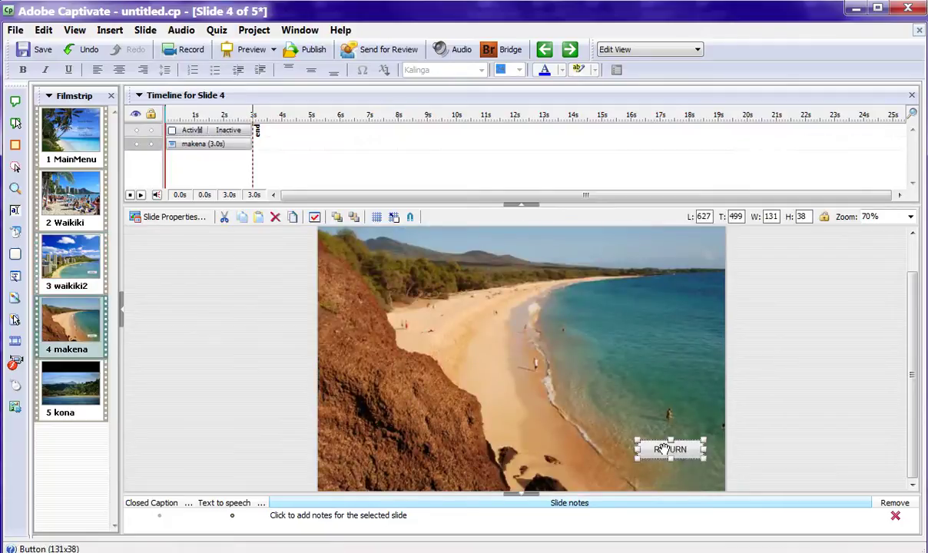
key(Page_Down)
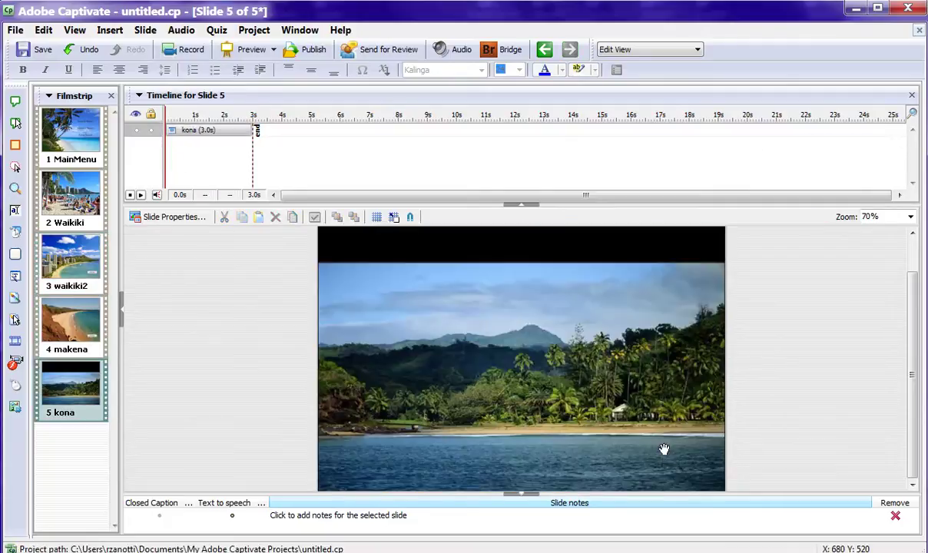
key(ctrl+v)
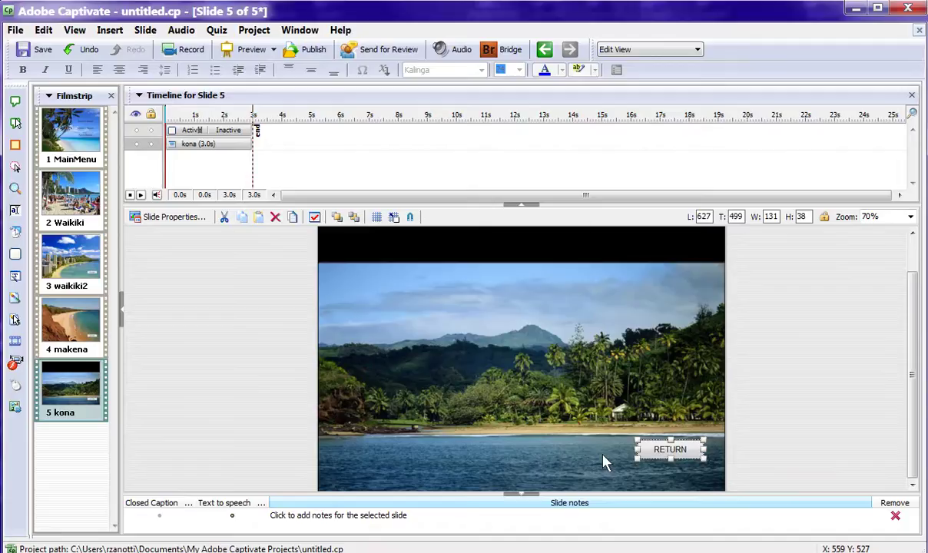
key(F4)
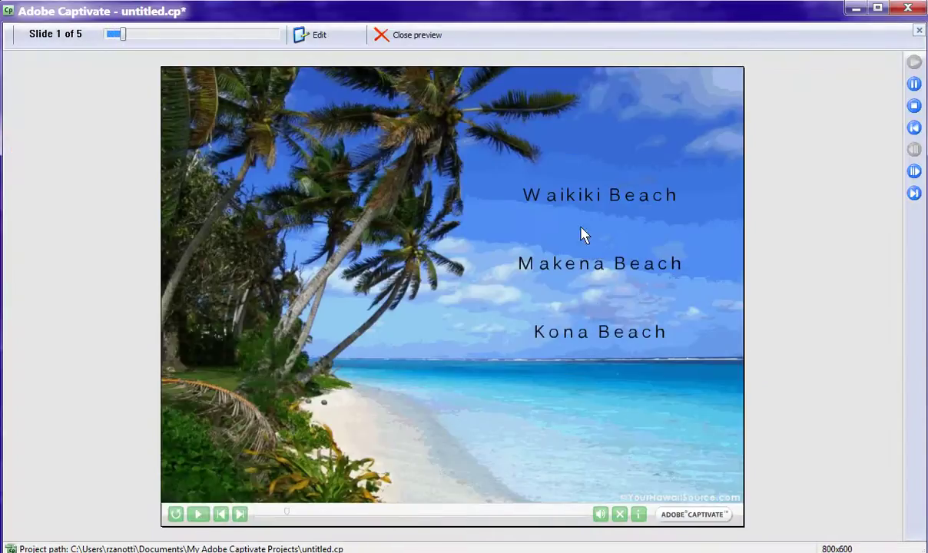
Test the Makena Beach and Kona Beach links and their RETURN buttons, then exit with Esc.
click(576, 266)
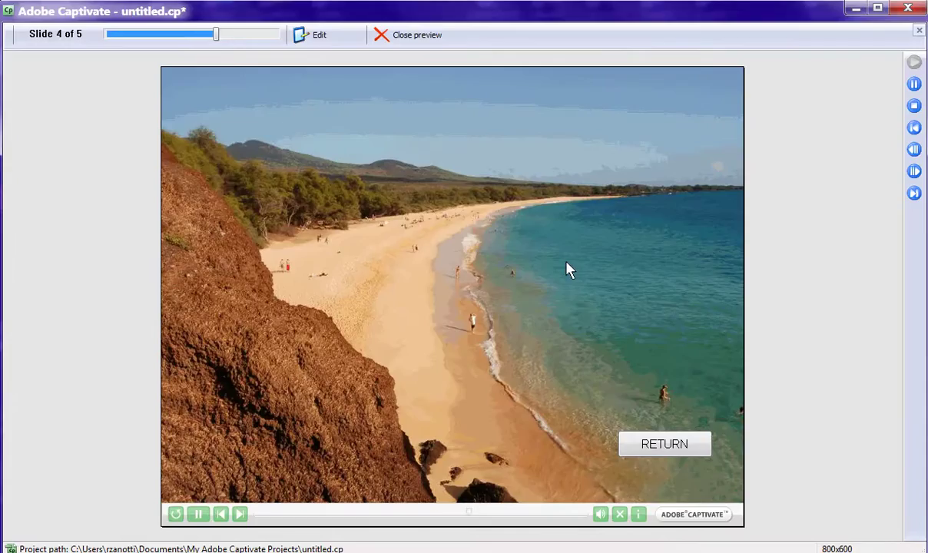
click(673, 452)
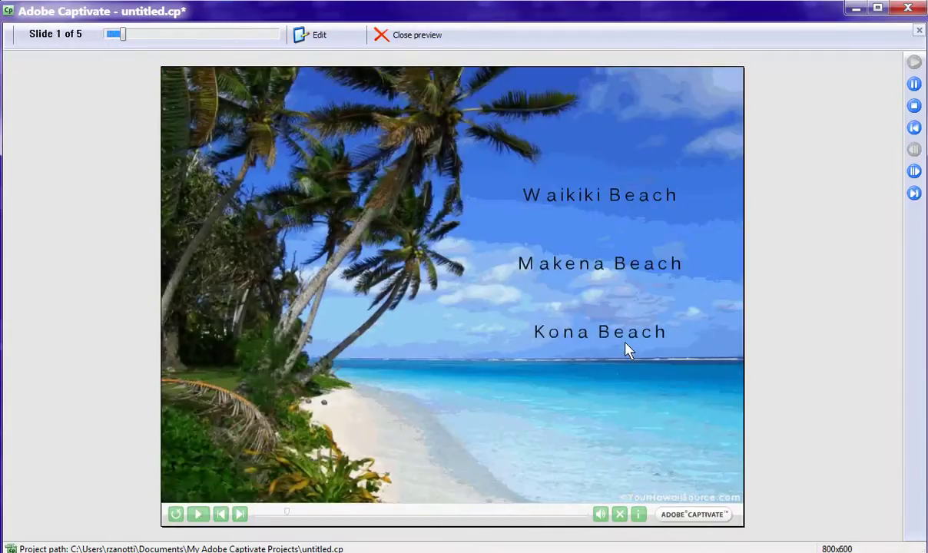
click(607, 336)
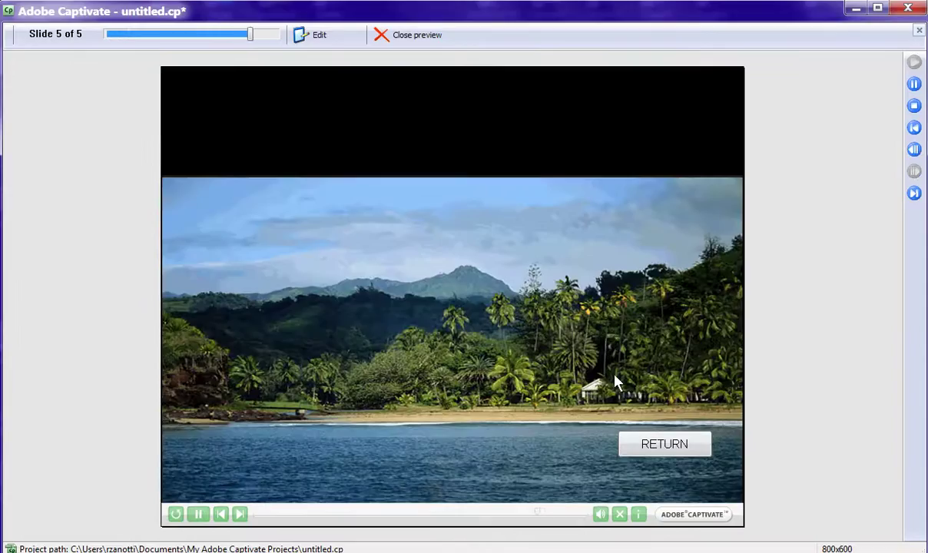
click(672, 444)
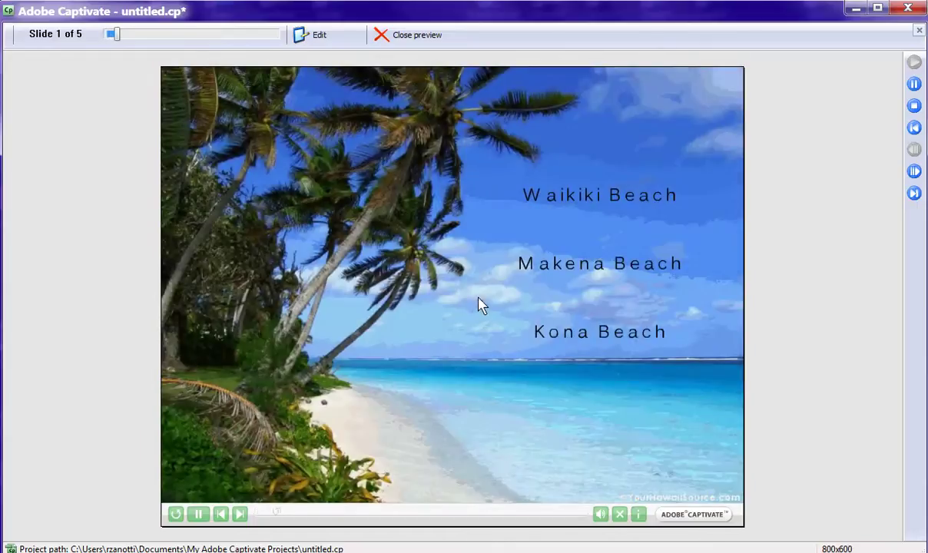
key(Escape)
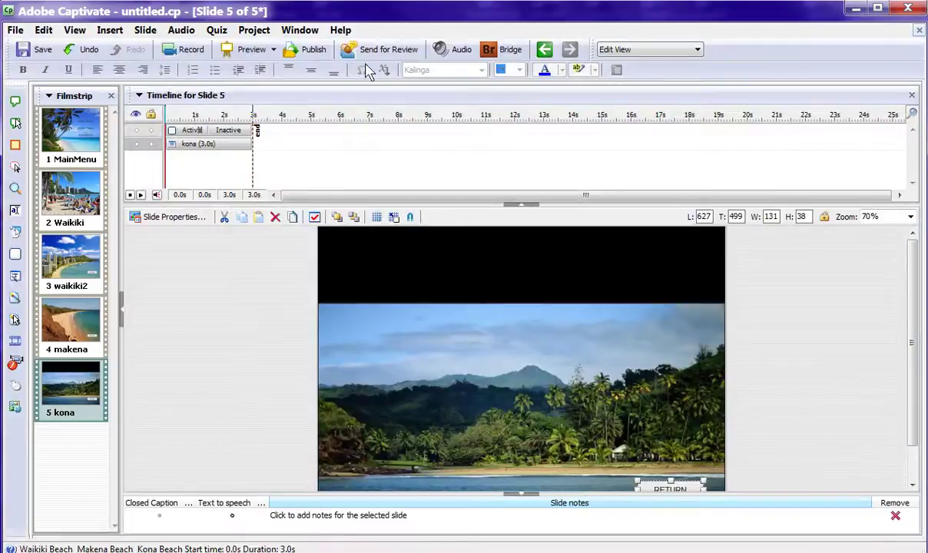
Switch to Branching View and select the kona slide's link back to 1 MainMenu.
click(624, 54)
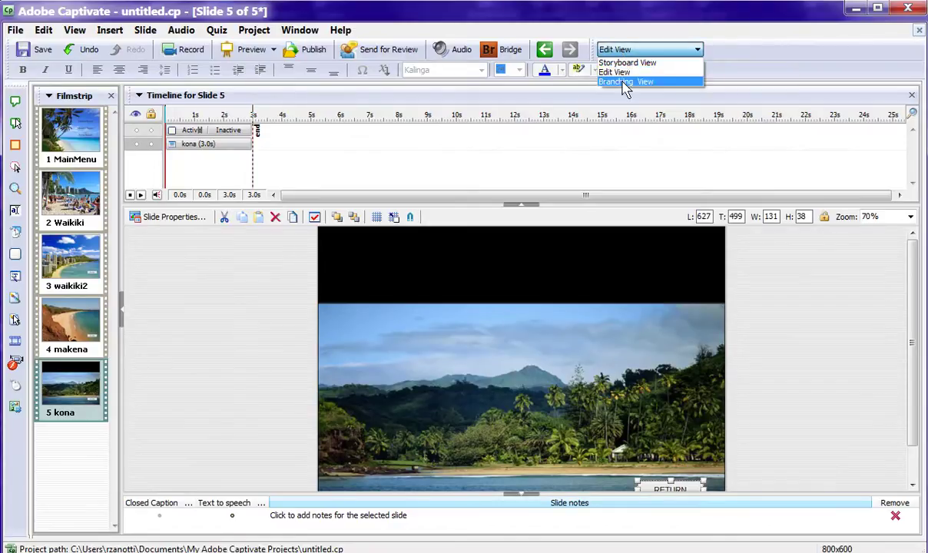
click(624, 82)
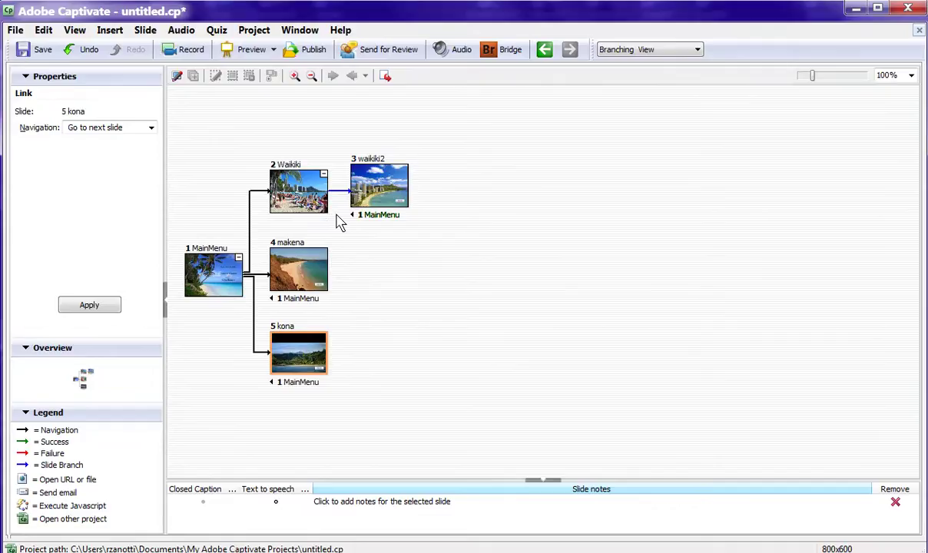
mouse_move(236, 246)
click(303, 383)
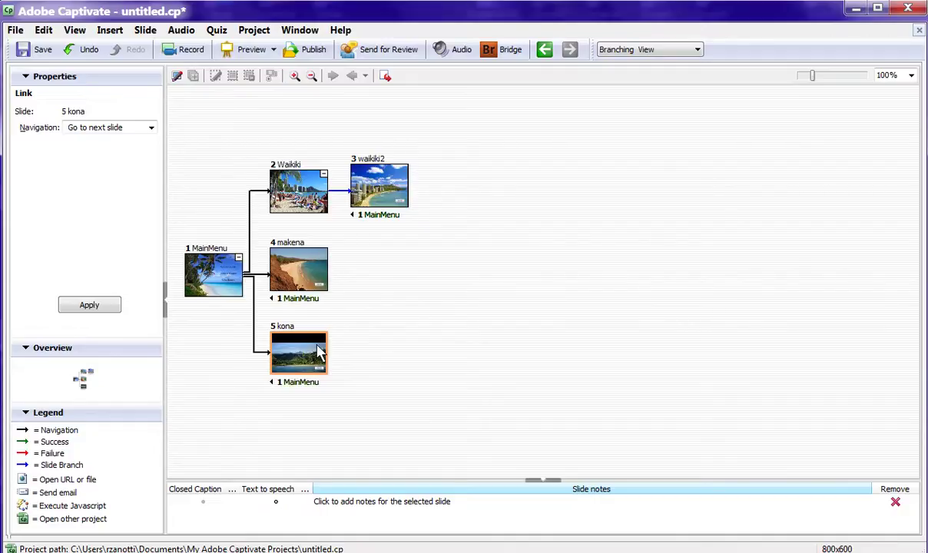